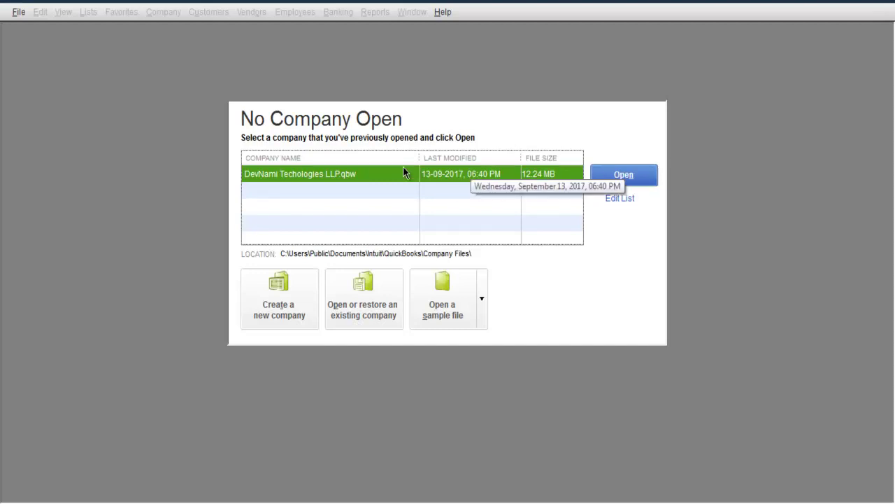
Step: Open the DevNami Techologies LLP.qbw company file
{"action": "left_click", "coordinate": [610, 170]}
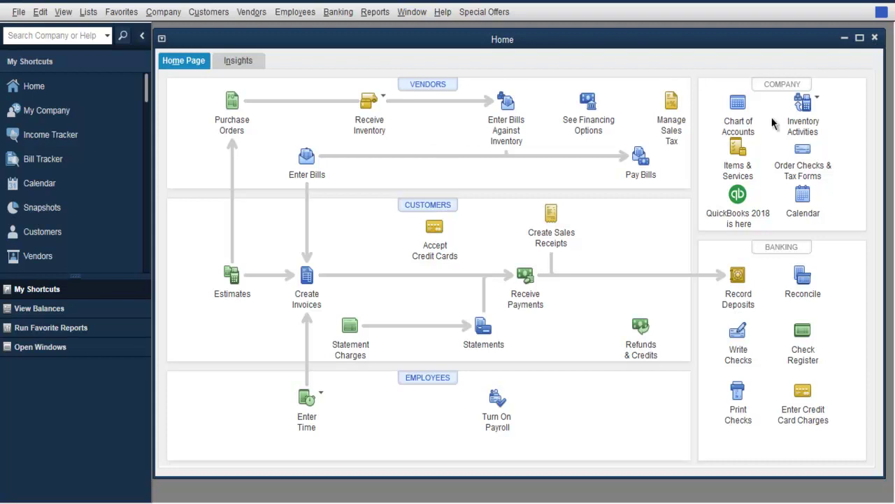
Step: Maximize the Home window and open Lists > Customer & Vendor Profile Lists > Vehicle List
{"action": "left_click", "coordinate": [861, 39]}
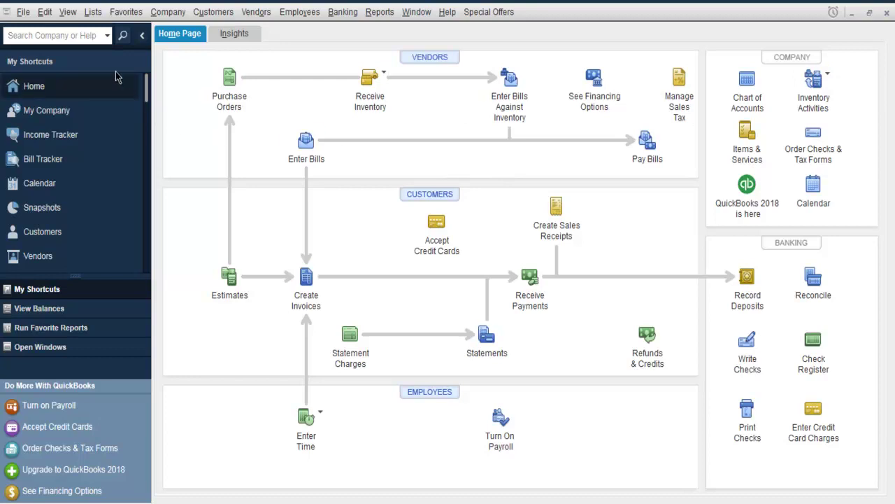
{"action": "left_click", "coordinate": [93, 12]}
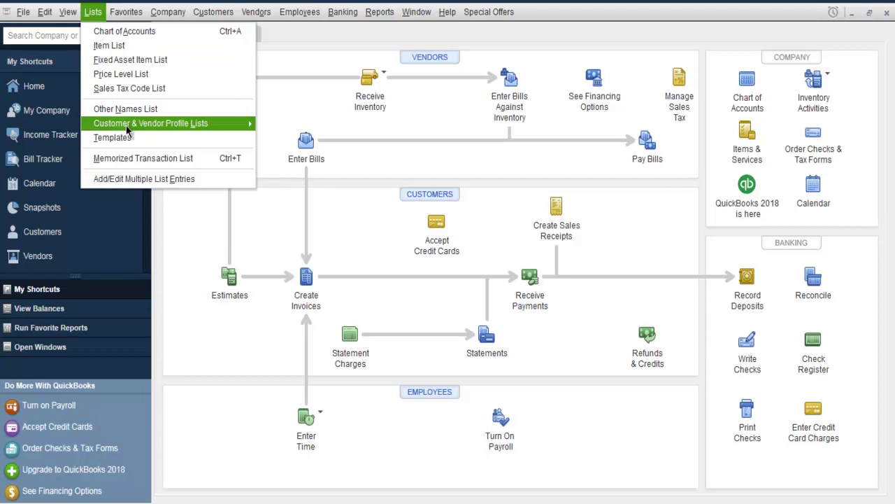
{"action": "mouse_move", "coordinate": [168, 130]}
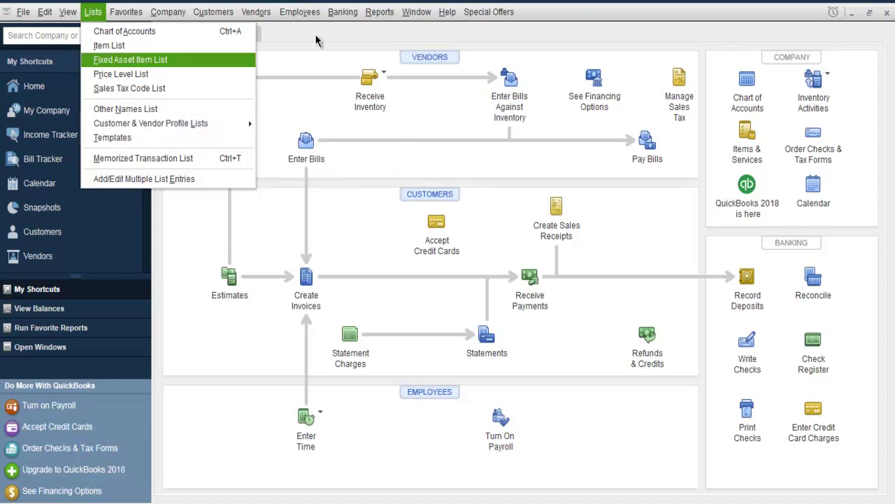
{"action": "left_click", "coordinate": [93, 12]}
{"action": "left_click", "coordinate": [95, 13]}
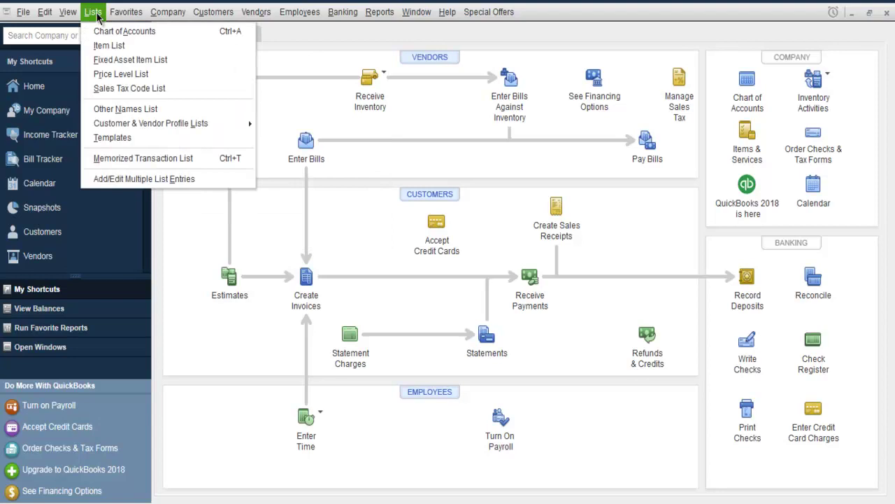
{"action": "mouse_move", "coordinate": [175, 123]}
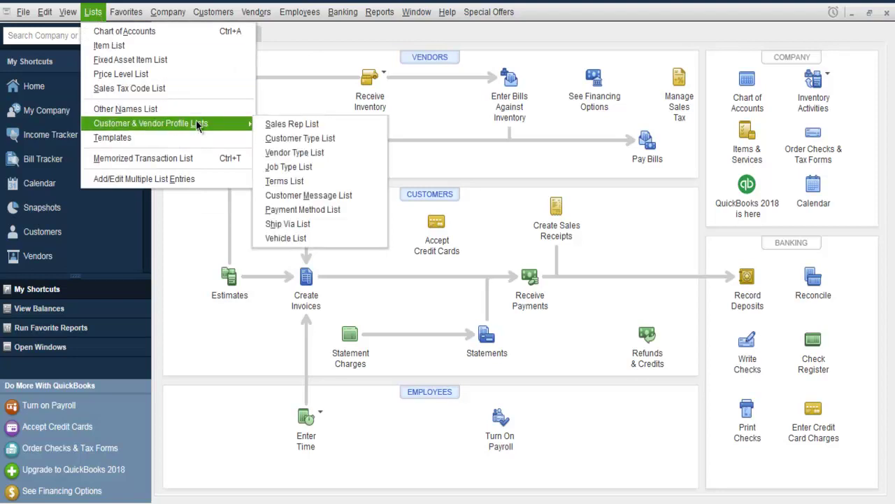
{"action": "left_click", "coordinate": [335, 242]}
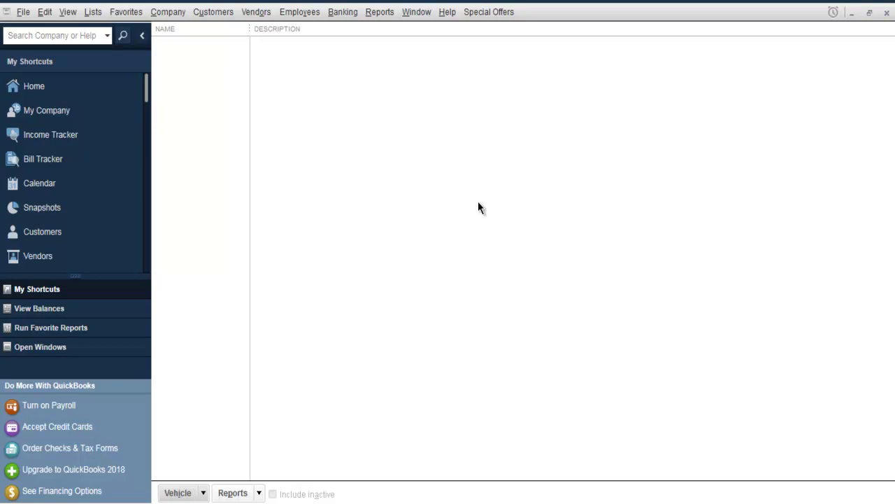
Step: Create a new vehicle 'Honda Activa' with description 'Plate: MH12KZ' and save it
{"action": "left_click", "coordinate": [203, 492]}
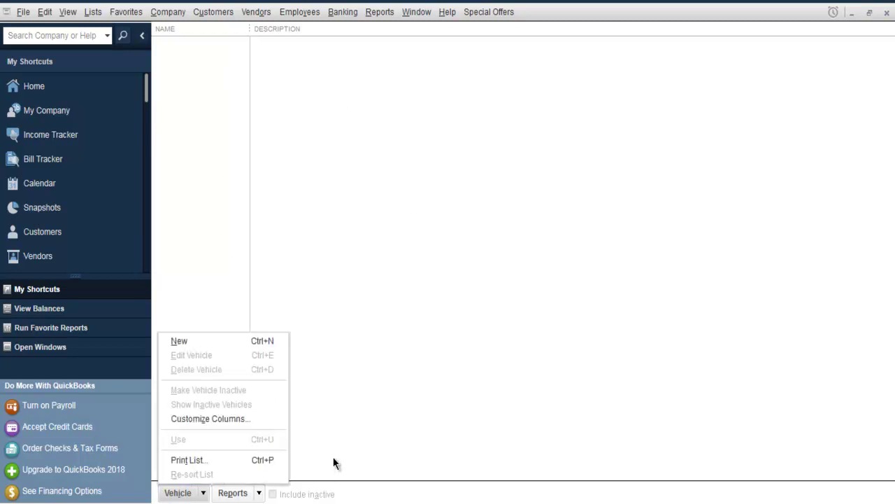
{"action": "left_click", "coordinate": [179, 341]}
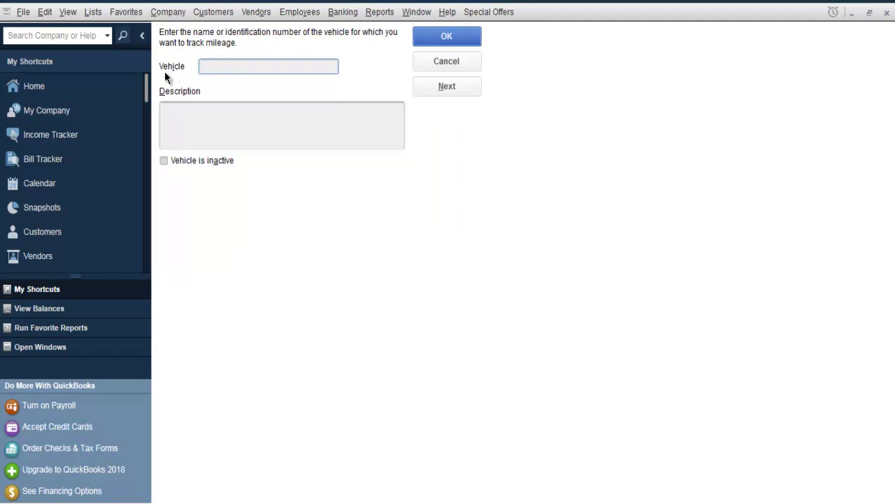
{"action": "left_click", "coordinate": [209, 114]}
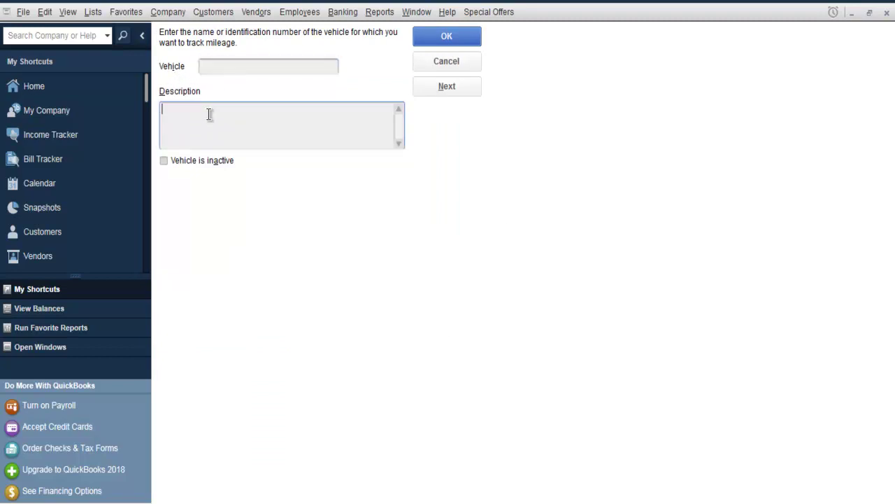
{"action": "left_click", "coordinate": [218, 67]}
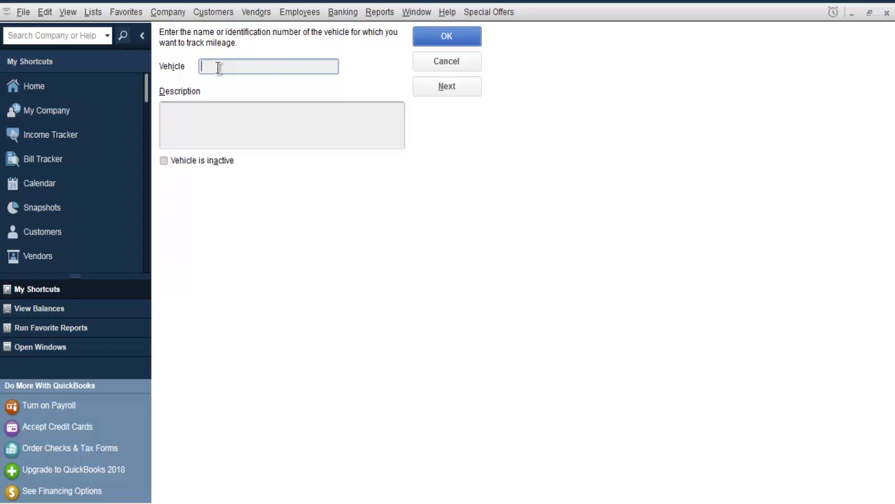
{"action": "type", "text": "Honda Activa"}
{"action": "left_click", "coordinate": [211, 108]}
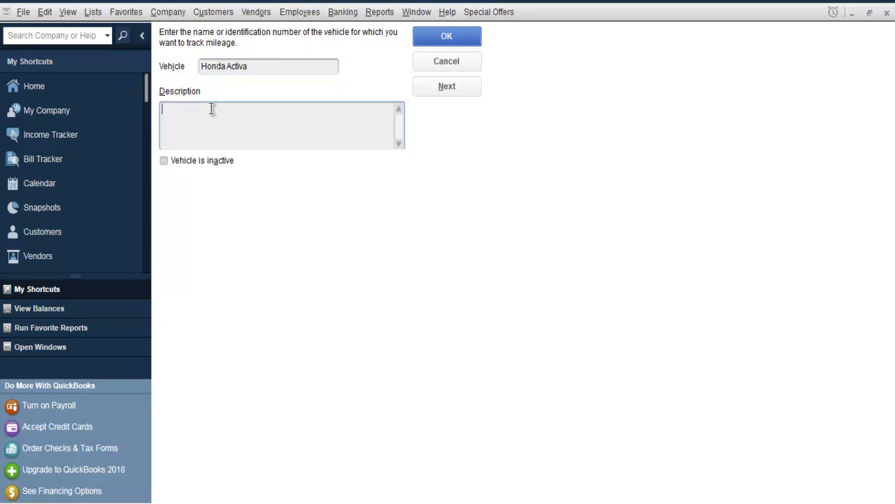
{"action": "type", "text": "Plate: MH12KZ"}
{"action": "left_click", "coordinate": [427, 37]}
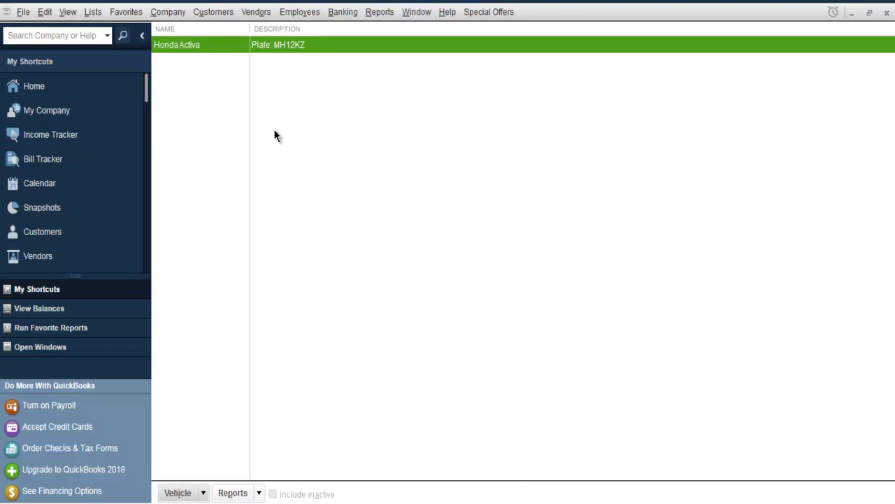
Step: From the Home page, choose Company > Enter Vehicle Mileage to get a blank mileage form
{"action": "left_click", "coordinate": [35, 88]}
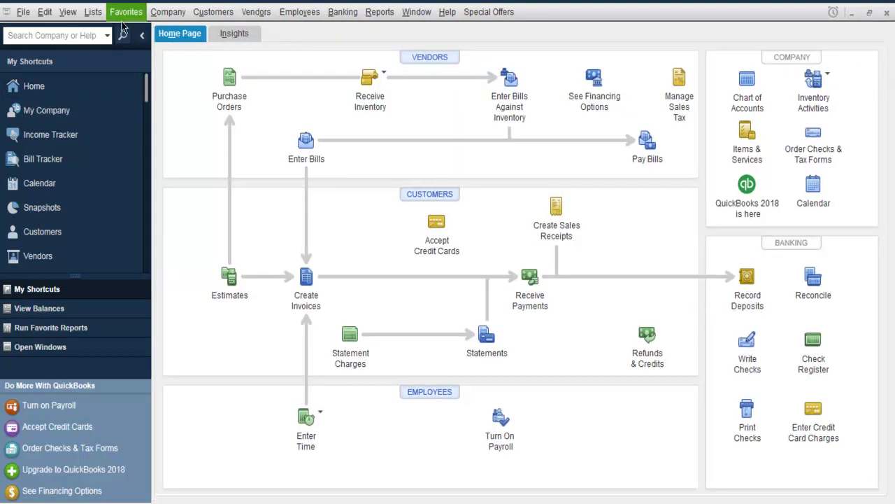
{"action": "left_click", "coordinate": [175, 13]}
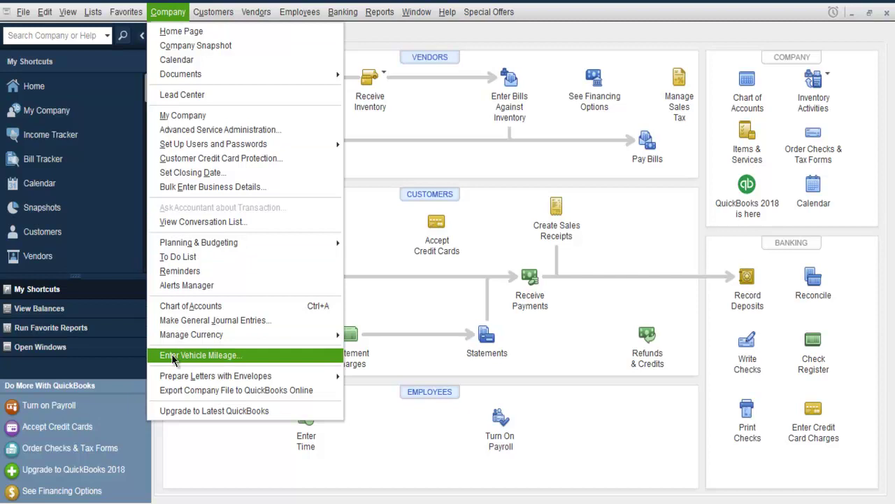
{"action": "left_click", "coordinate": [202, 357]}
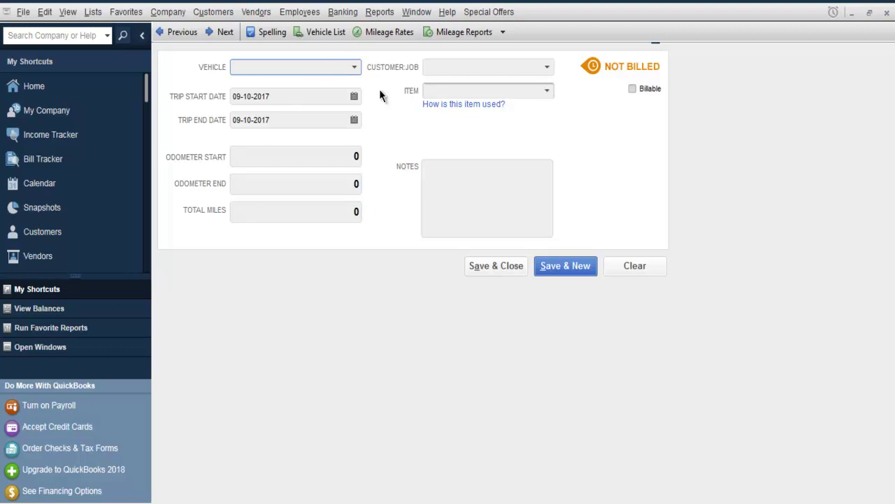
Step: In Mileage Rates, add a new rate row dated 09-10-2017
{"action": "left_click", "coordinate": [384, 32]}
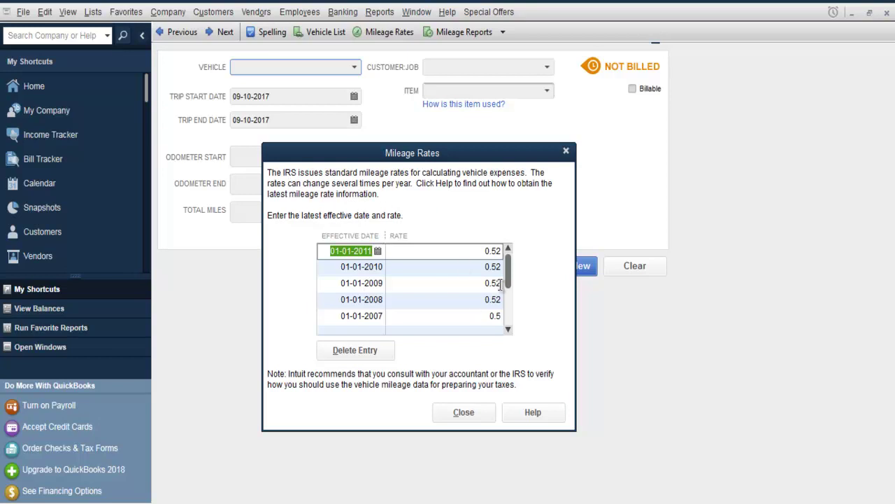
{"action": "mouse_move", "coordinate": [508, 272]}
{"action": "left_mouse_down"}
{"action": "mouse_move", "coordinate": [508, 294]}
{"action": "mouse_move", "coordinate": [510, 264]}
{"action": "left_mouse_up"}
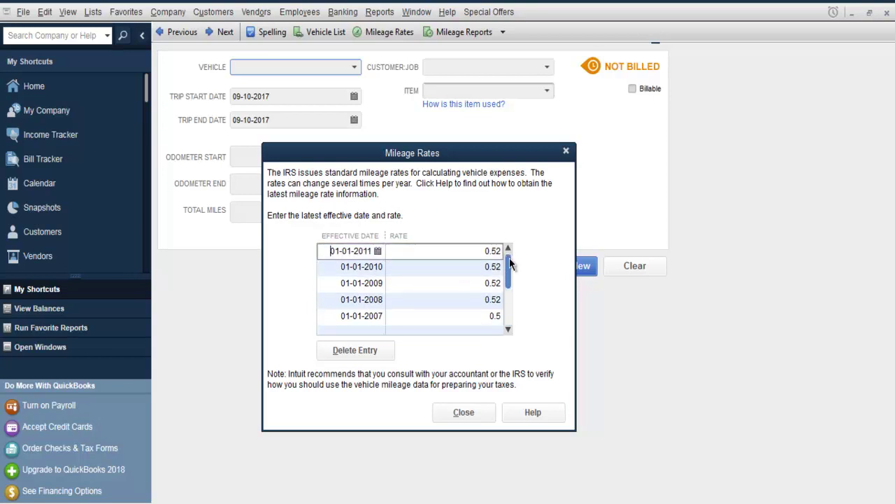
{"action": "left_click", "coordinate": [377, 251]}
{"action": "left_click", "coordinate": [426, 276]}
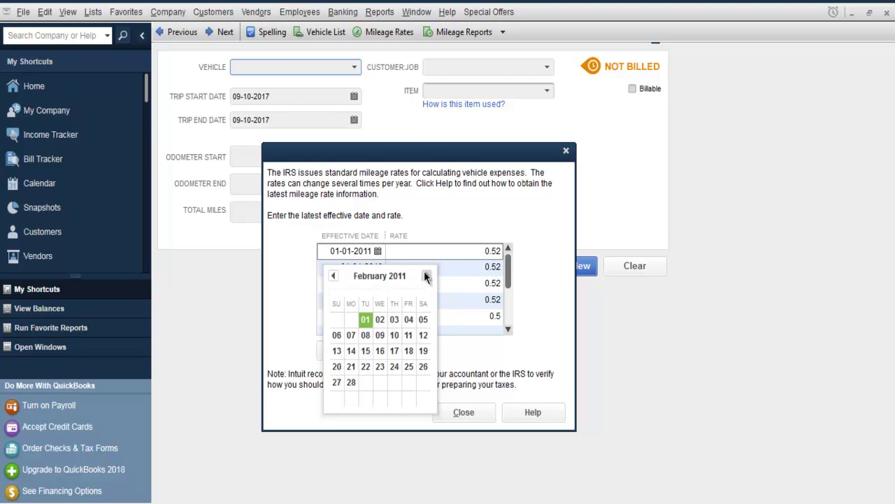
{"action": "left_click", "coordinate": [426, 275]}
{"action": "left_click", "coordinate": [426, 276]}
{"action": "left_click", "coordinate": [426, 276]}
{"action": "left_click", "coordinate": [426, 276]}
{"action": "left_click", "coordinate": [426, 276]}
{"action": "left_click", "coordinate": [426, 275]}
{"action": "left_click", "coordinate": [426, 276]}
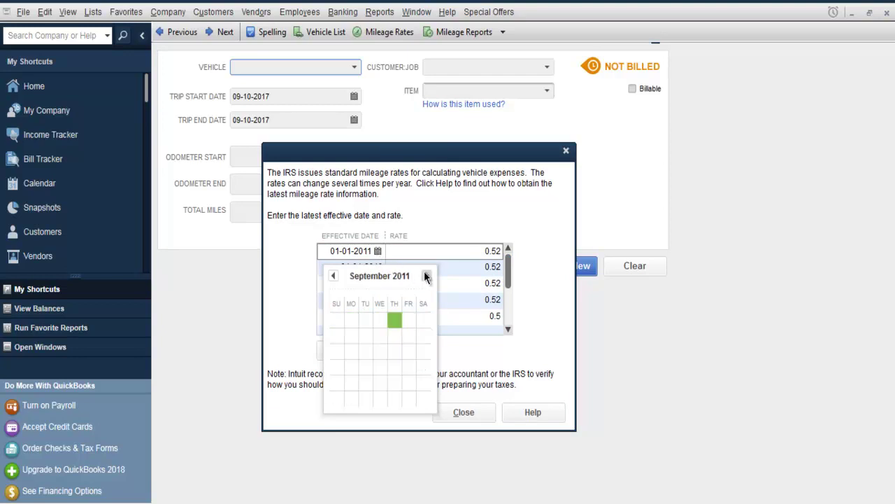
{"action": "left_click", "coordinate": [426, 276]}
{"action": "left_click", "coordinate": [426, 276]}
{"action": "left_click", "coordinate": [426, 276]}
{"action": "left_click", "coordinate": [426, 275]}
{"action": "left_click", "coordinate": [426, 275]}
{"action": "left_click", "coordinate": [426, 276]}
{"action": "left_click", "coordinate": [426, 276]}
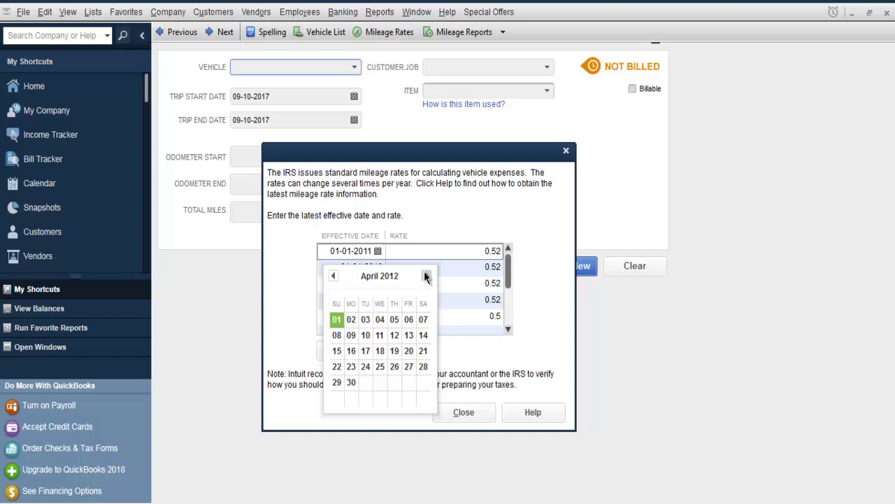
{"action": "left_click", "coordinate": [426, 276]}
{"action": "left_click", "coordinate": [426, 276]}
{"action": "left_click", "coordinate": [426, 276]}
{"action": "left_click", "coordinate": [472, 345]}
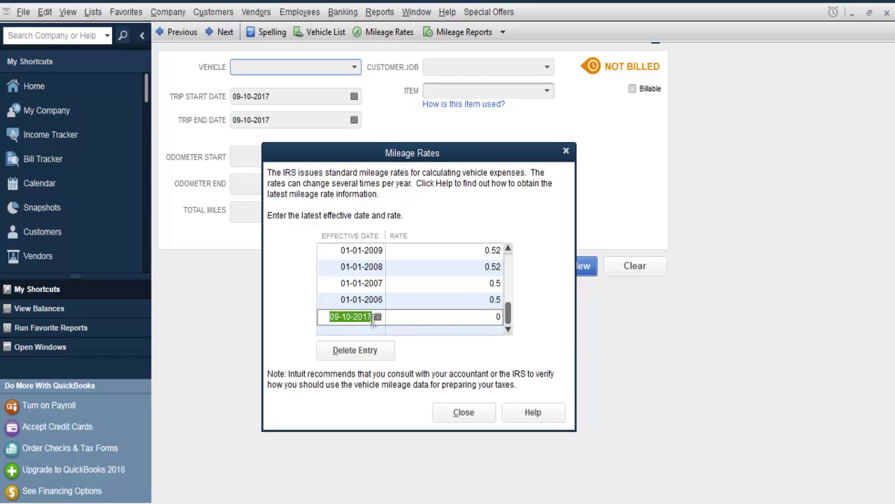
Step: Enter 0.56 as the rate for the 09-10-2017 row
{"action": "left_click", "coordinate": [465, 316]}
{"action": "left_click_drag", "start_coordinate": [492, 316], "coordinate": [515, 320]}
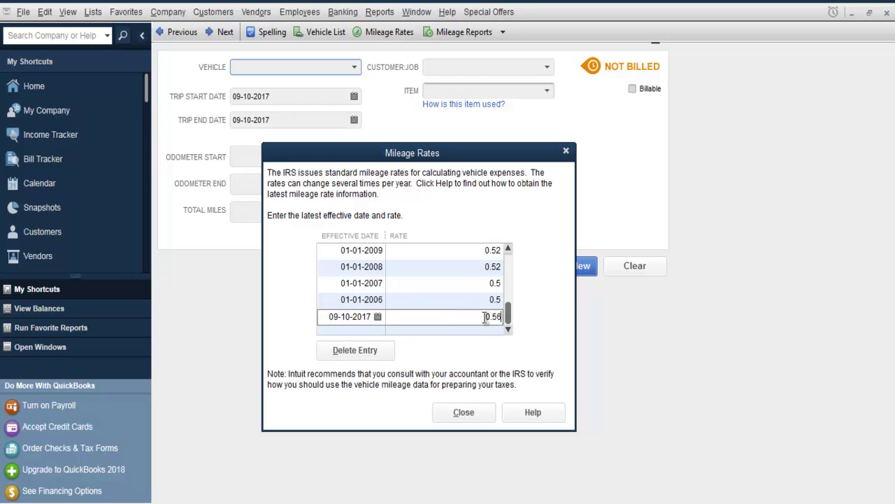
{"action": "left_click_drag", "start_coordinate": [486, 316], "coordinate": [511, 318]}
{"action": "left_click", "coordinate": [502, 316]}
{"action": "left_click", "coordinate": [496, 316]}
{"action": "left_click", "coordinate": [496, 316]}
Step: Close the mileage rates list and reopen the Vehicle List
{"action": "left_click", "coordinate": [468, 414]}
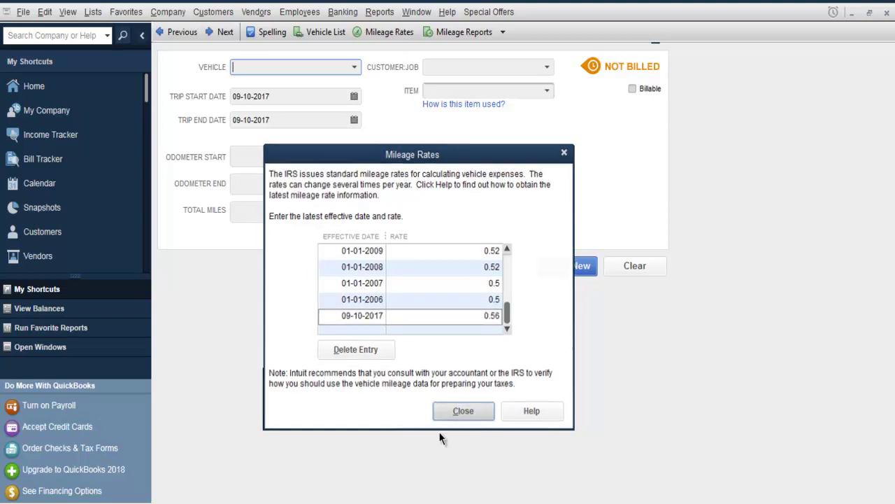
{"action": "left_click", "coordinate": [68, 12]}
{"action": "mouse_move", "coordinate": [91, 14]}
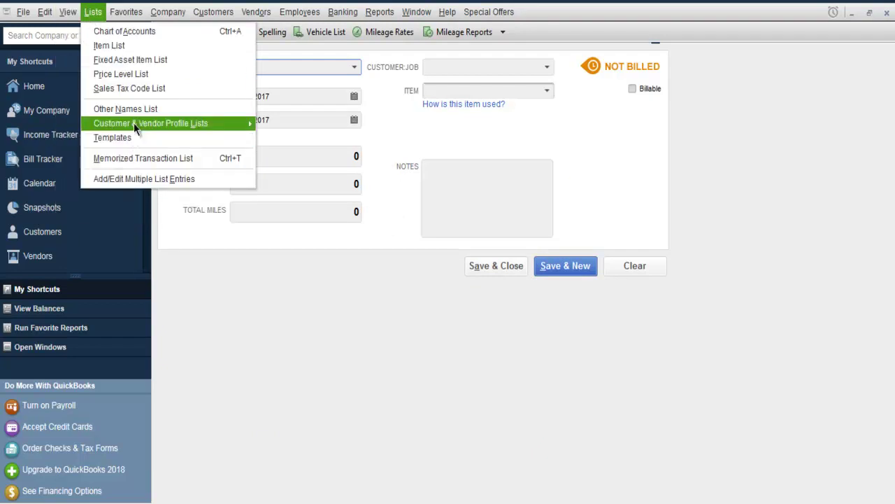
{"action": "mouse_move", "coordinate": [133, 123]}
{"action": "left_click", "coordinate": [306, 241]}
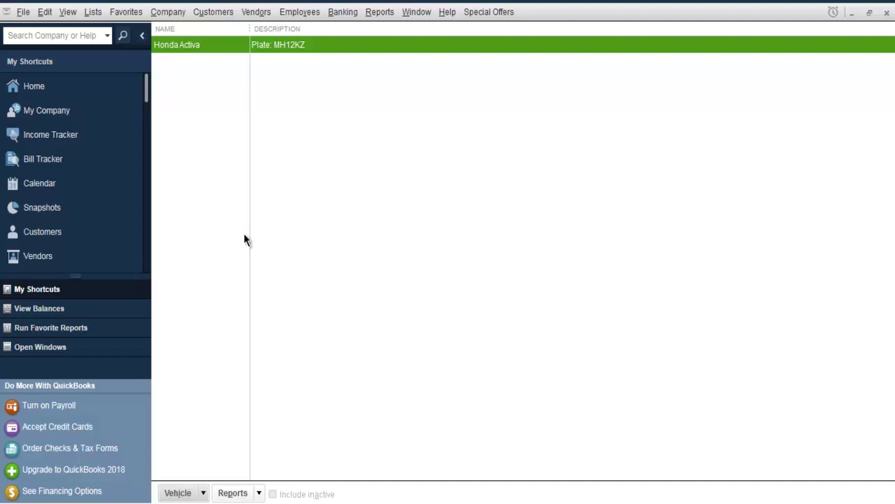
Step: Review the Honda Activa entry without changes, then return to the Home page
{"action": "double_click", "coordinate": [215, 45]}
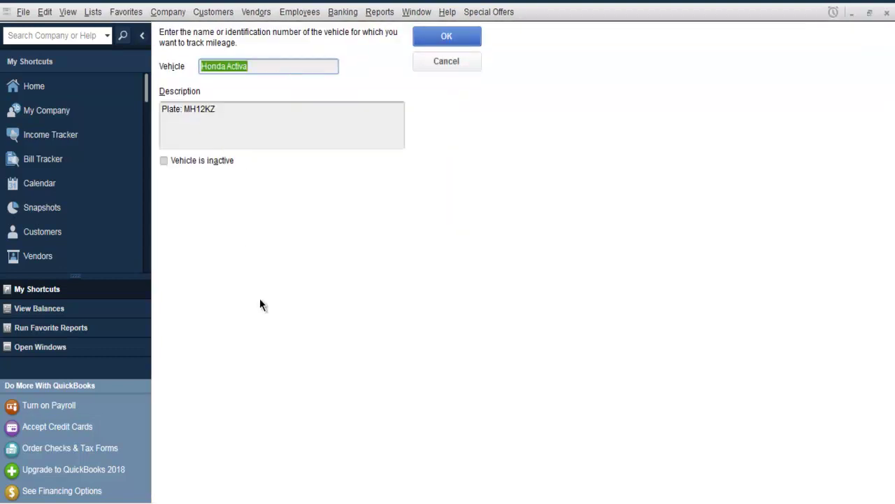
{"action": "left_click", "coordinate": [435, 62]}
{"action": "left_click", "coordinate": [49, 86]}
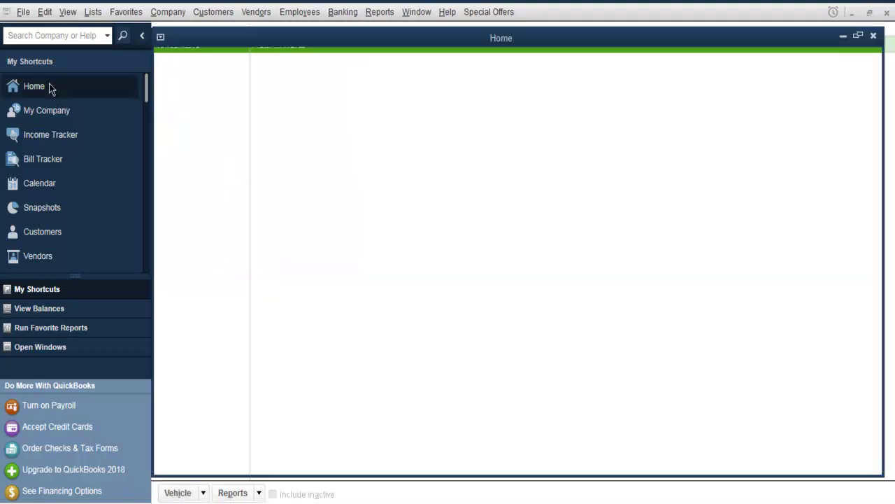